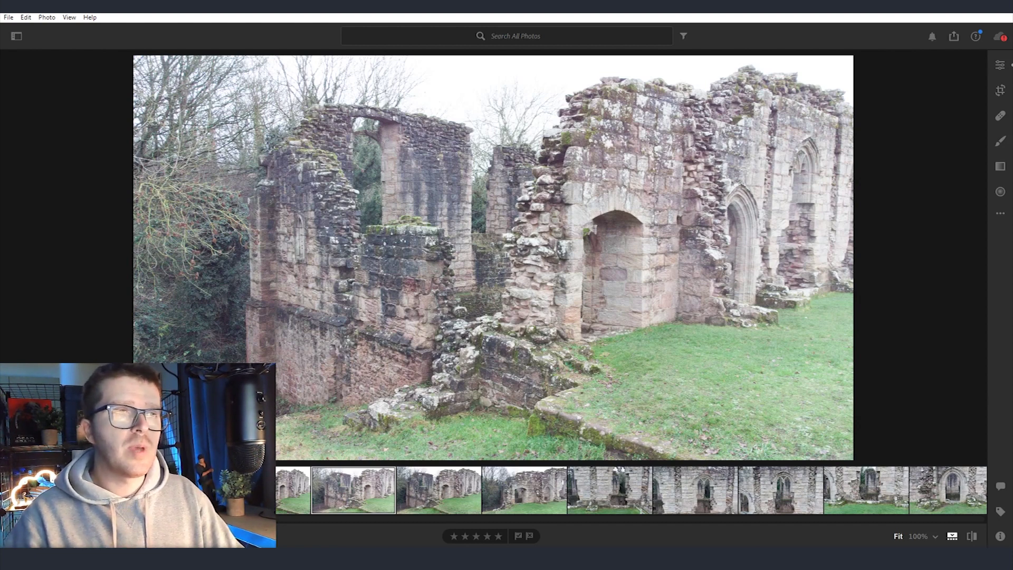
click(310, 501)
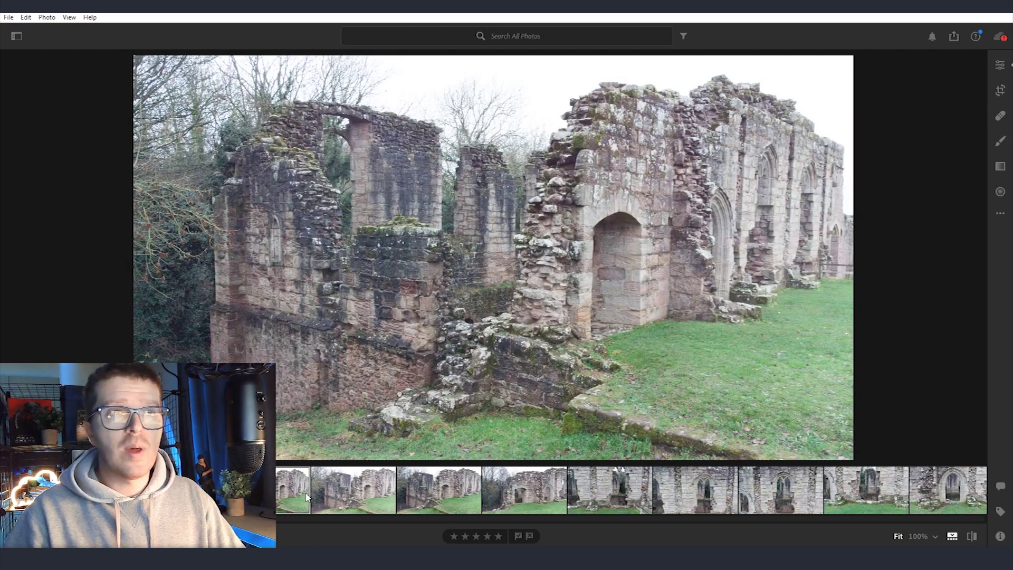
click(368, 496)
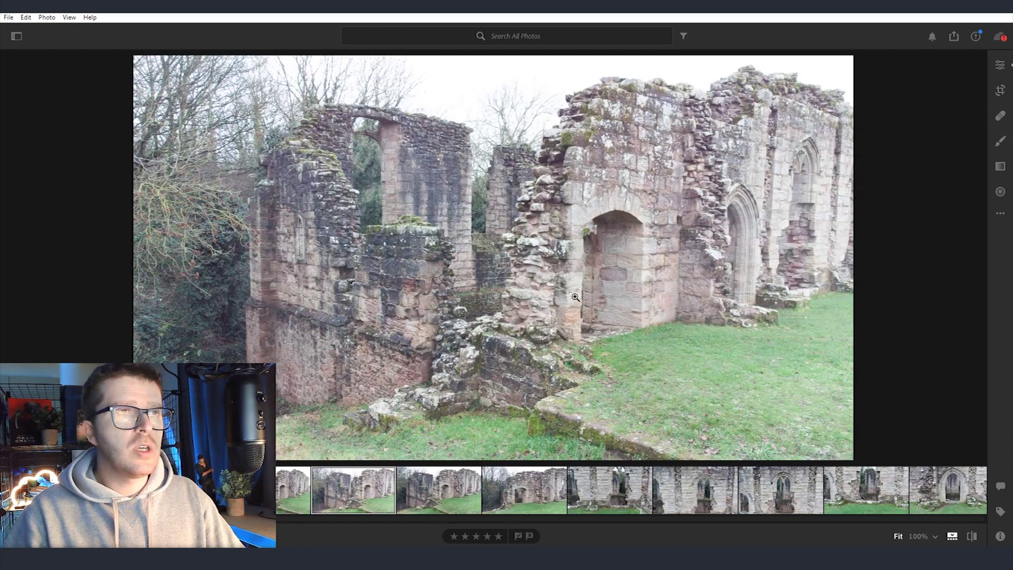
click(285, 501)
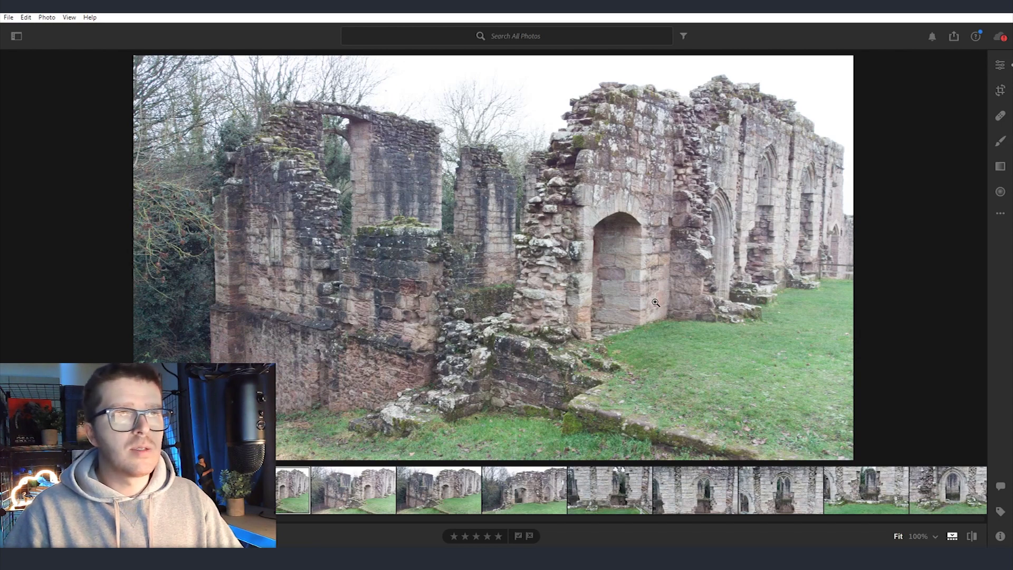
click(330, 483)
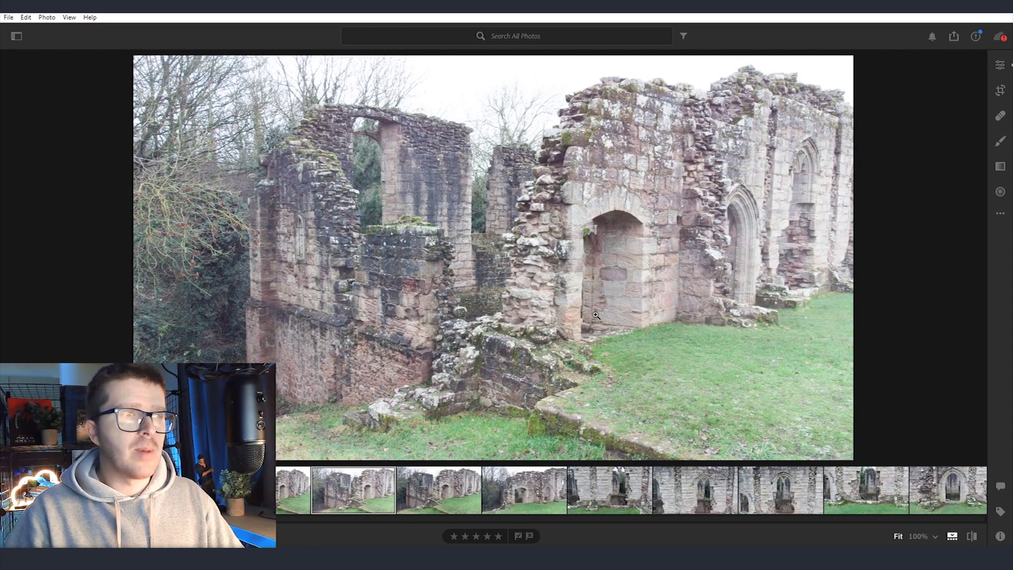
Lower the first castle photo's exposure from +1.82 to +1.44 and compare it with the next photo
click(1000, 64)
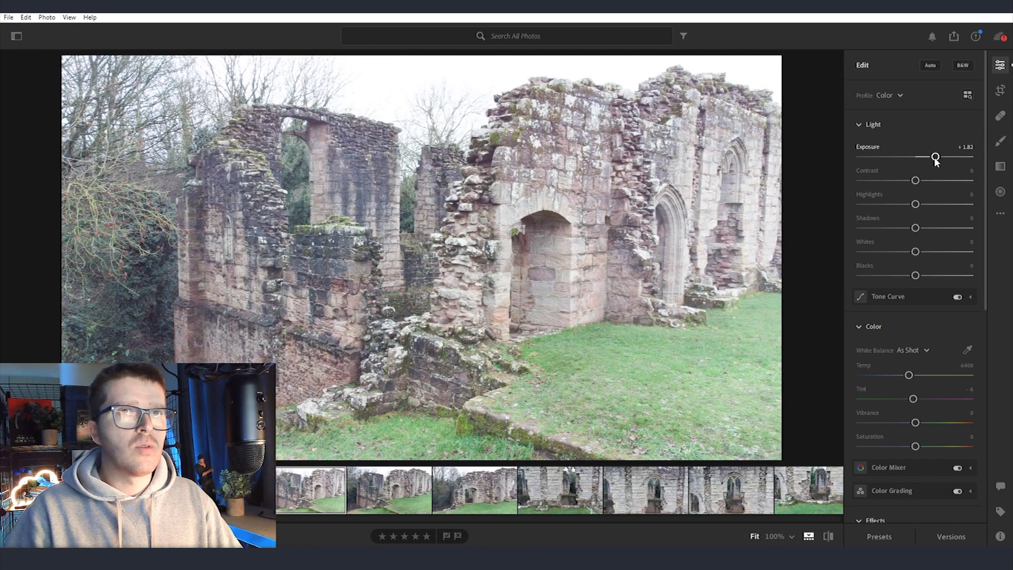
drag(935, 157, 932, 157)
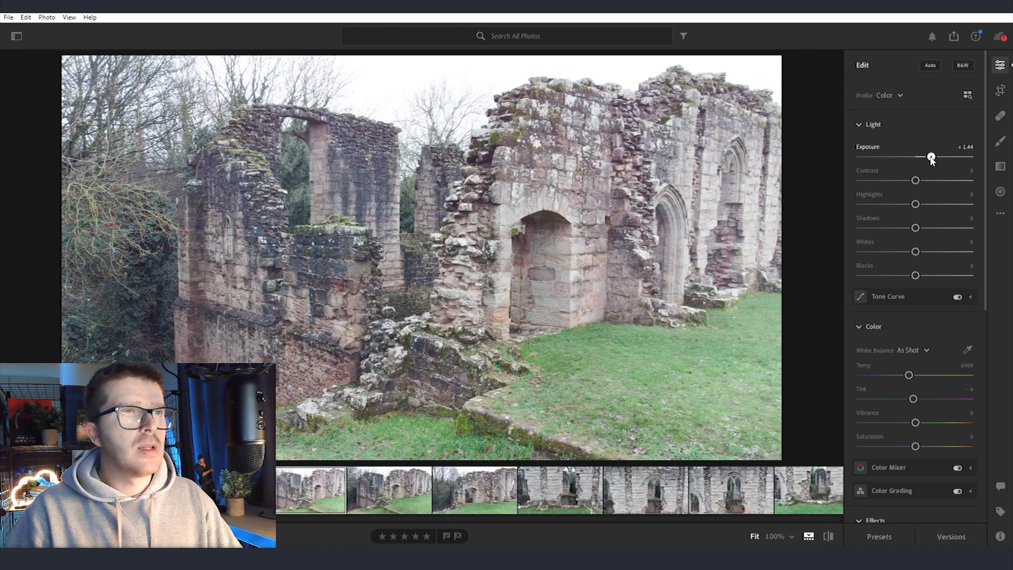
key(Right)
key(Left)
key(Right)
key(Left)
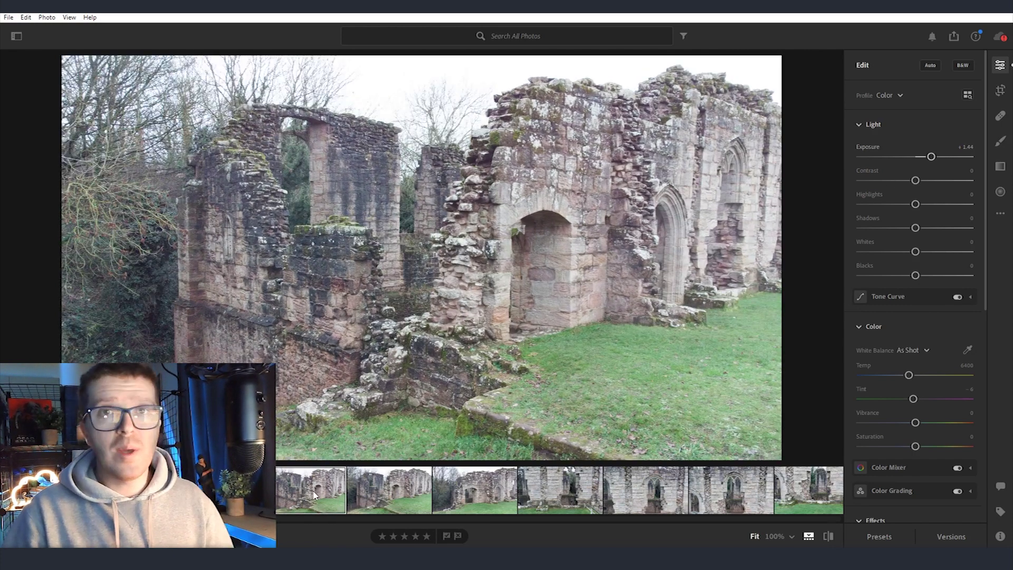
Export all 7 castle photos as large JPGs
click(477, 491)
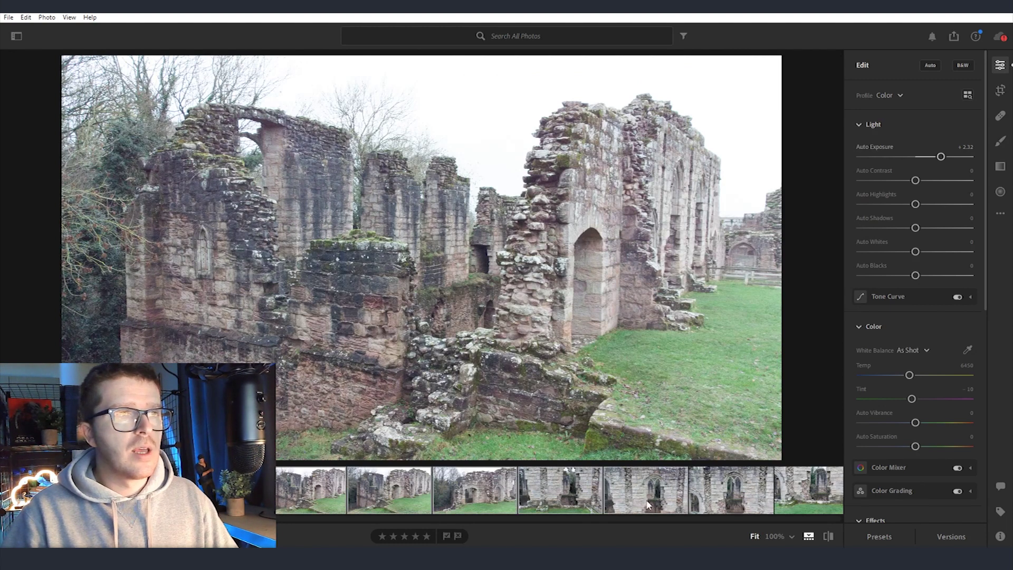
right_click(216, 489)
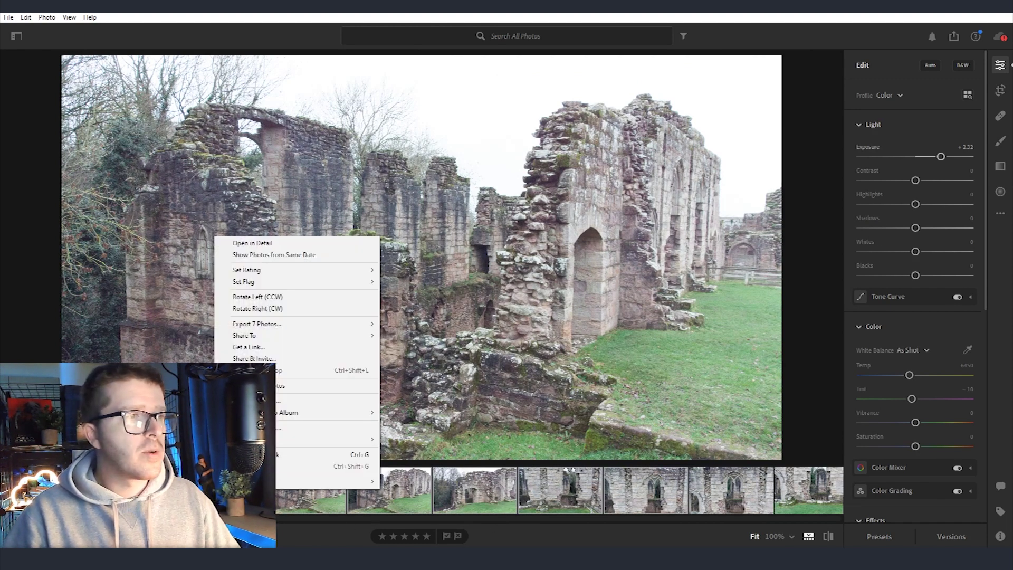
mouse_move(270, 329)
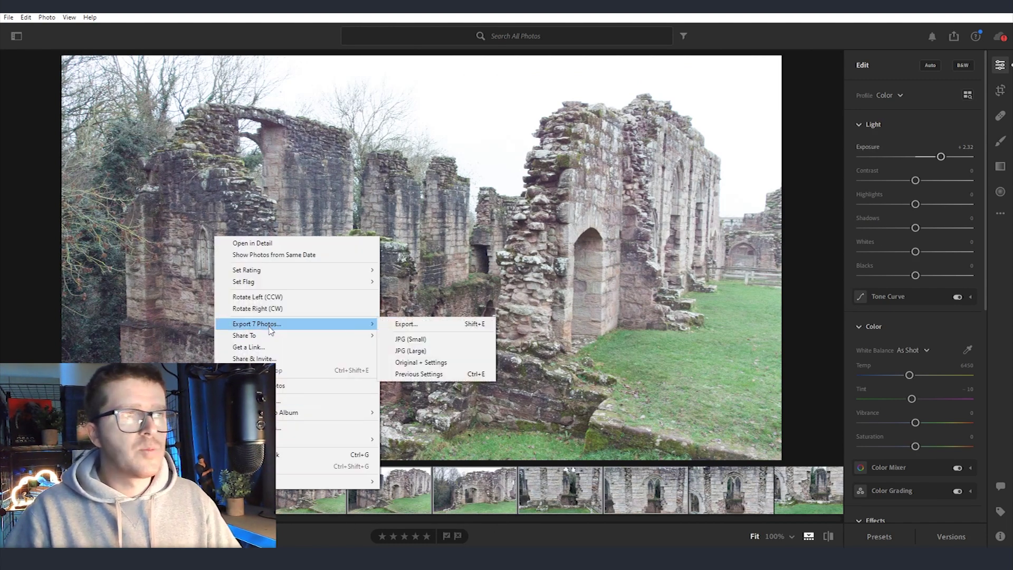
click(437, 357)
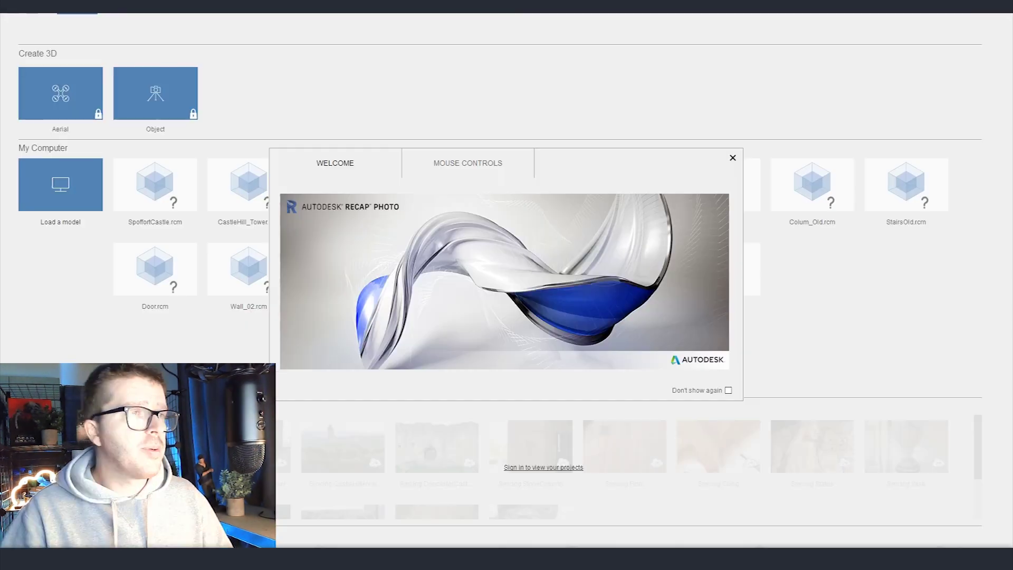
Close the welcome dialog and scroll down through the local .rcm model tiles
click(732, 158)
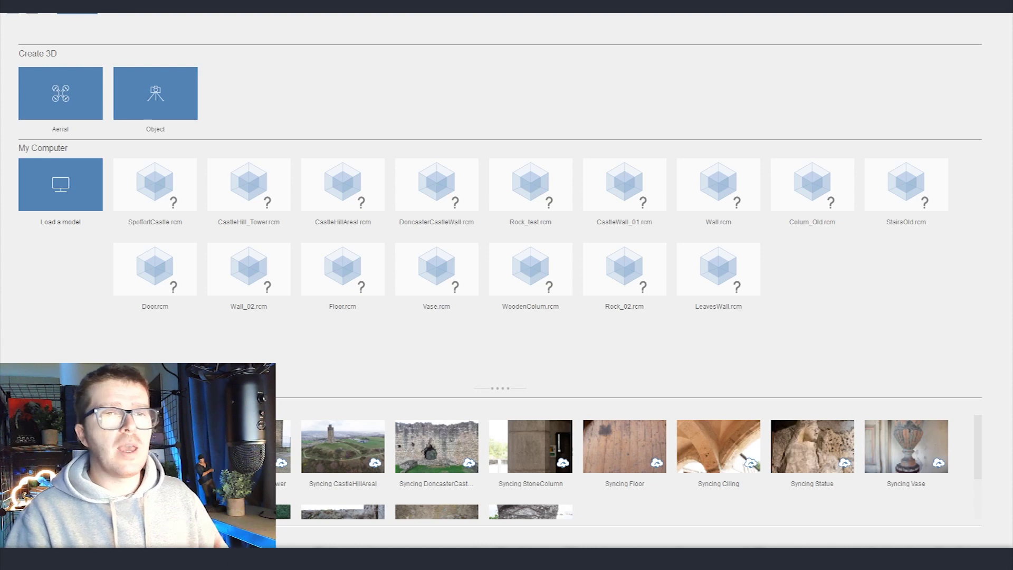
scroll(725, 474, down, 1)
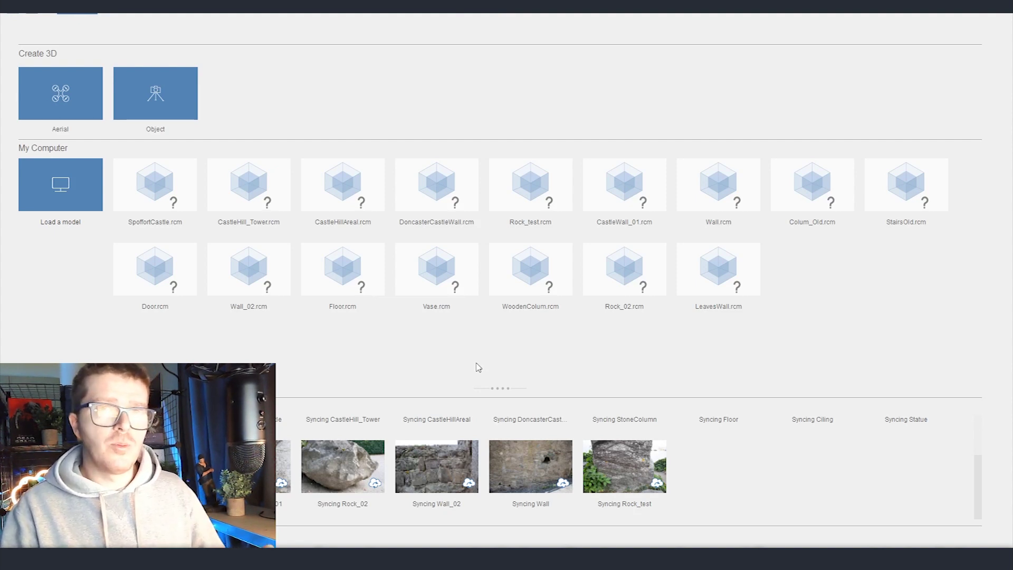
Open the castle ruins model and orbit it through steep, top-down and side views
click(283, 278)
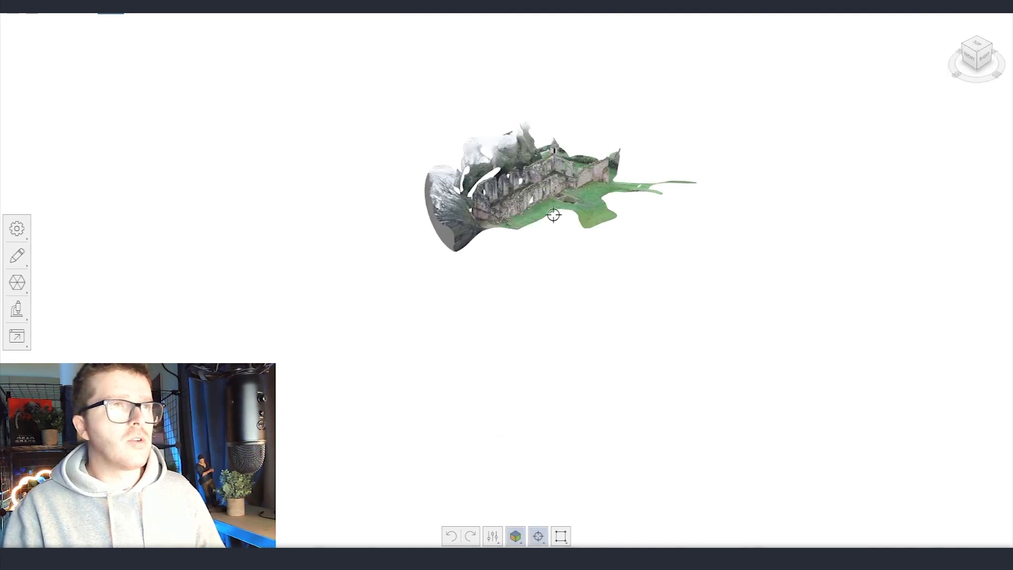
drag(568, 226, 556, 274)
scroll(526, 241, up, 3)
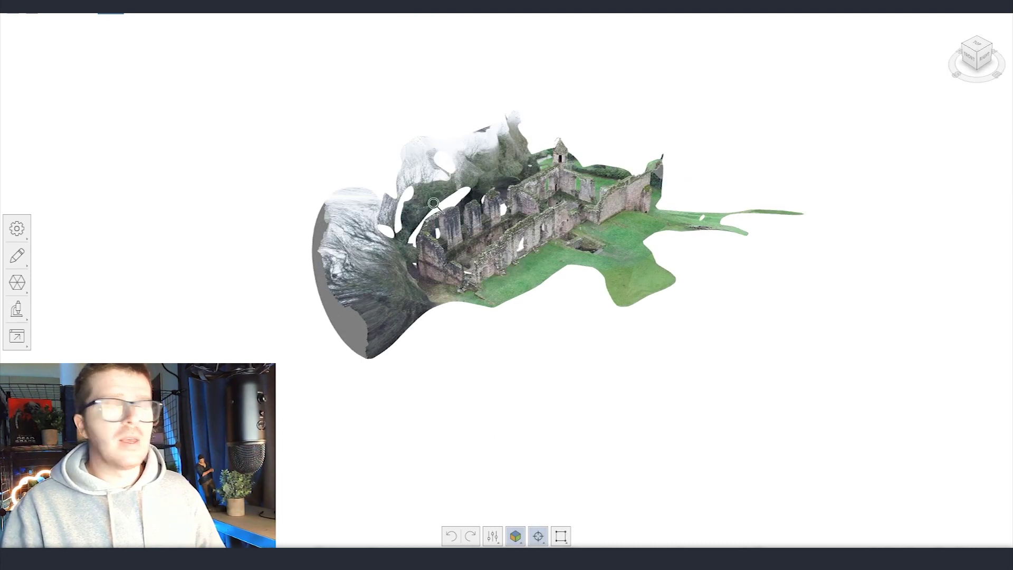
drag(552, 318, 429, 318)
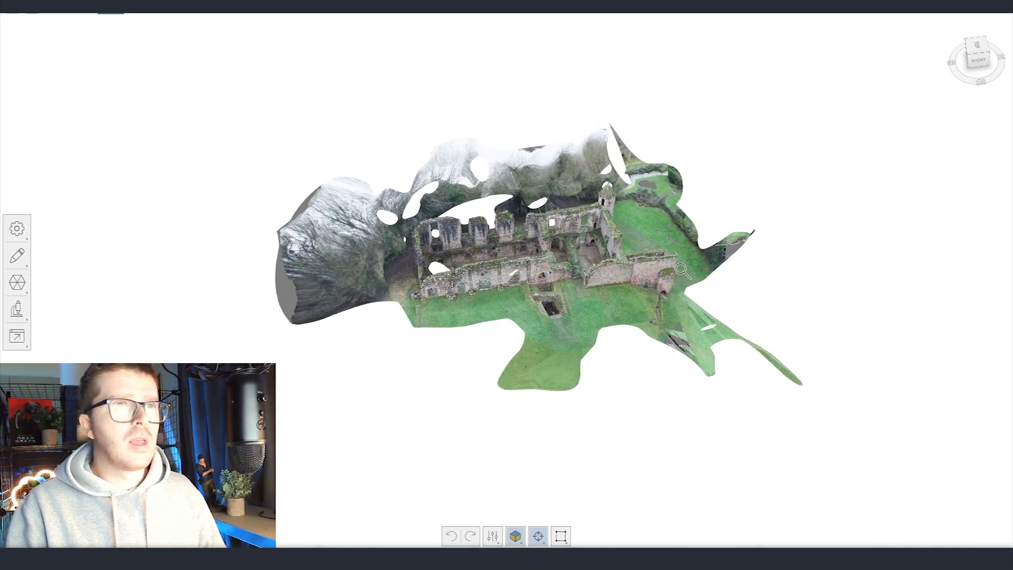
scroll(352, 243, up, 3)
drag(352, 243, 339, 312)
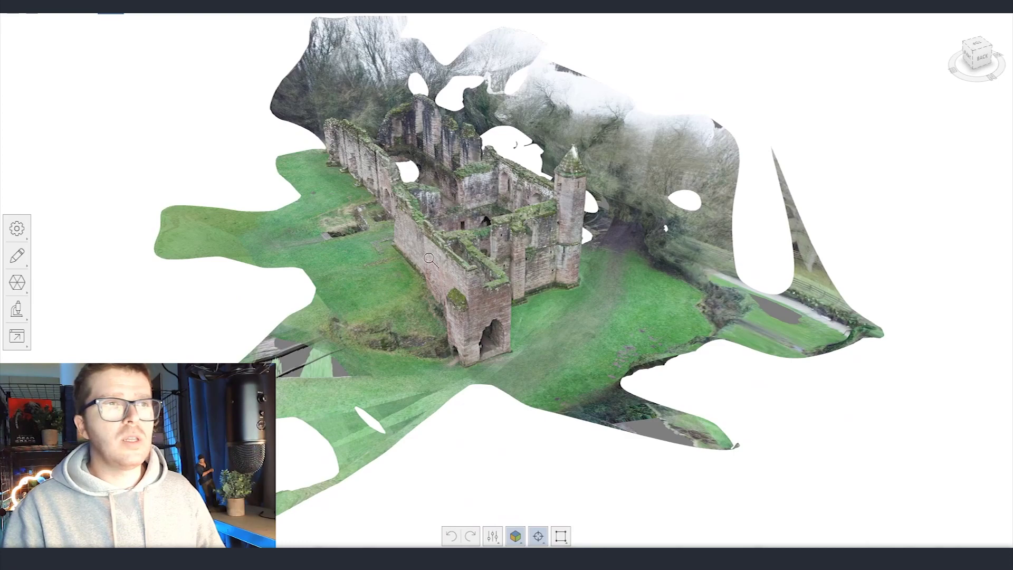
scroll(496, 254, up, 5)
drag(496, 253, 636, 314)
scroll(341, 308, up, 5)
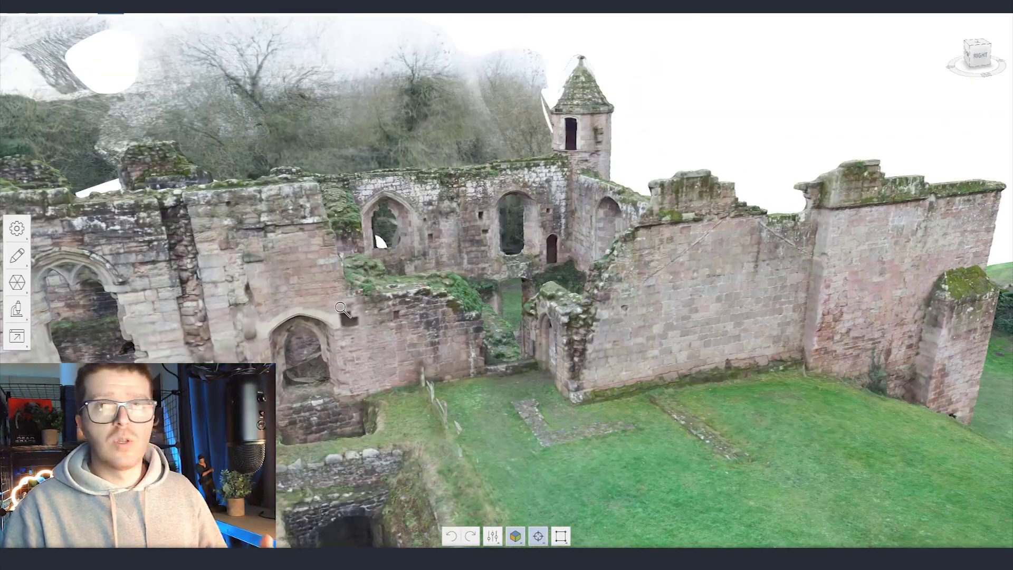
Inspect the arched wall, interior and far side of the castle from close oblique and overhead angles
drag(259, 311, 398, 345)
scroll(598, 311, down, 3)
scroll(471, 362, up, 2)
drag(471, 362, 449, 332)
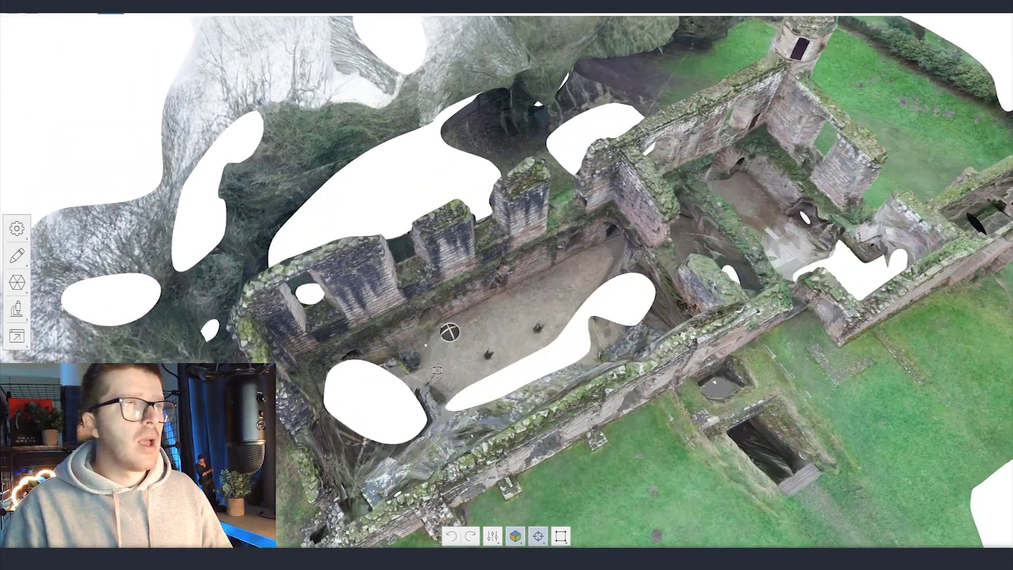
scroll(448, 333, up, 2)
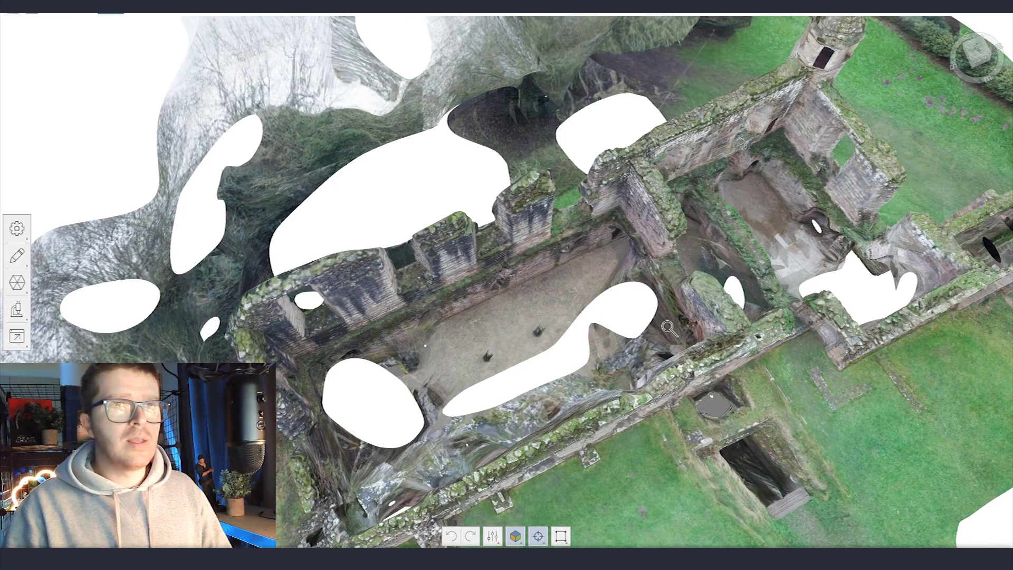
scroll(669, 328, down, 3)
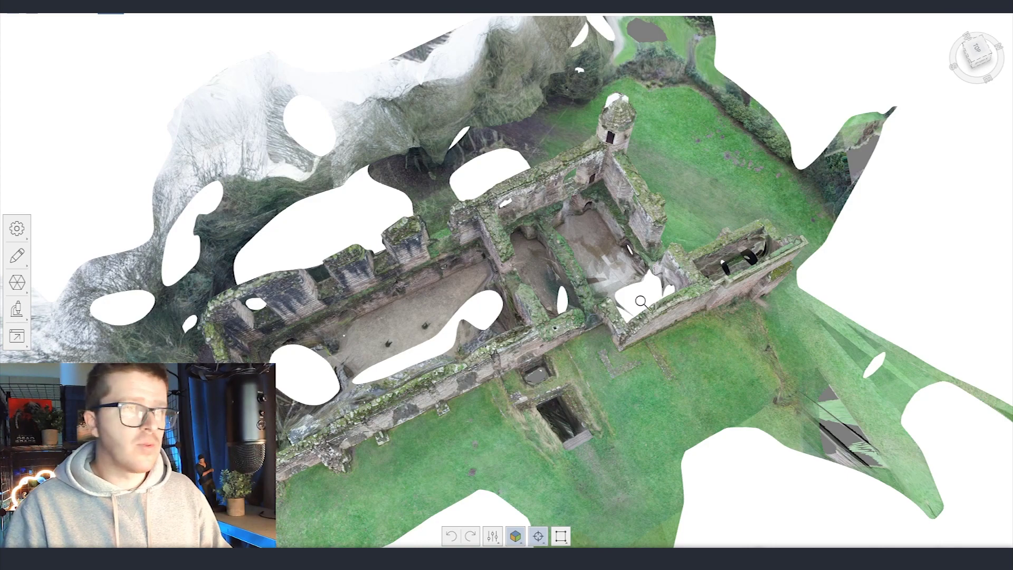
drag(557, 379, 434, 288)
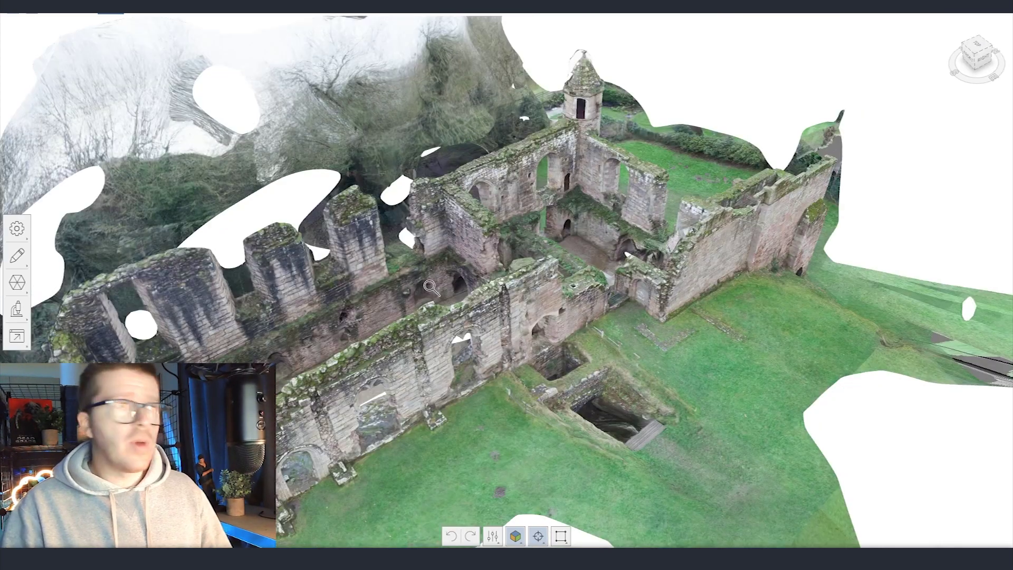
scroll(434, 287, up, 5)
scroll(675, 401, up, 3)
scroll(675, 401, down, 5)
drag(676, 401, 676, 347)
scroll(410, 326, up, 3)
scroll(410, 325, down, 3)
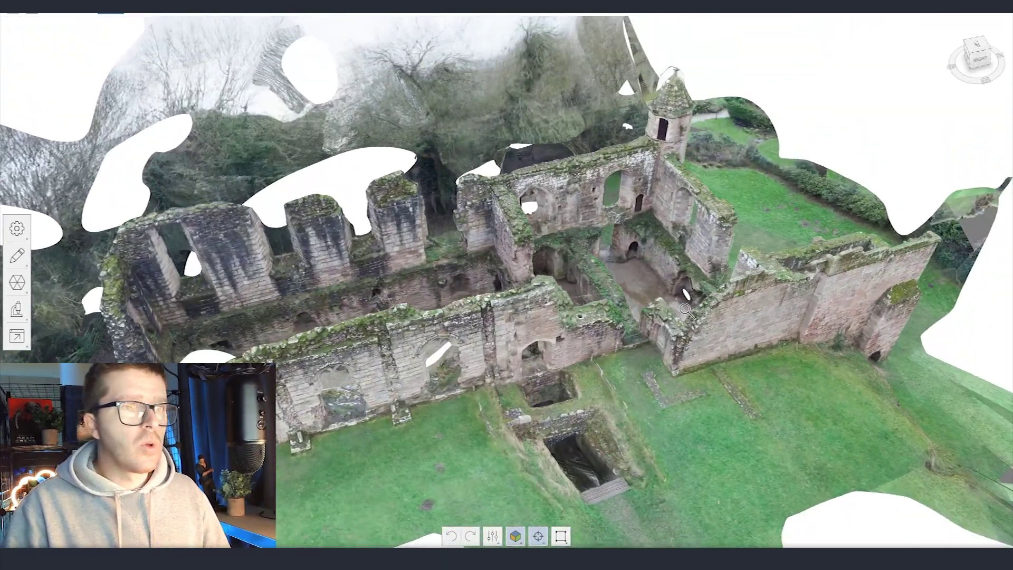
drag(674, 333, 580, 346)
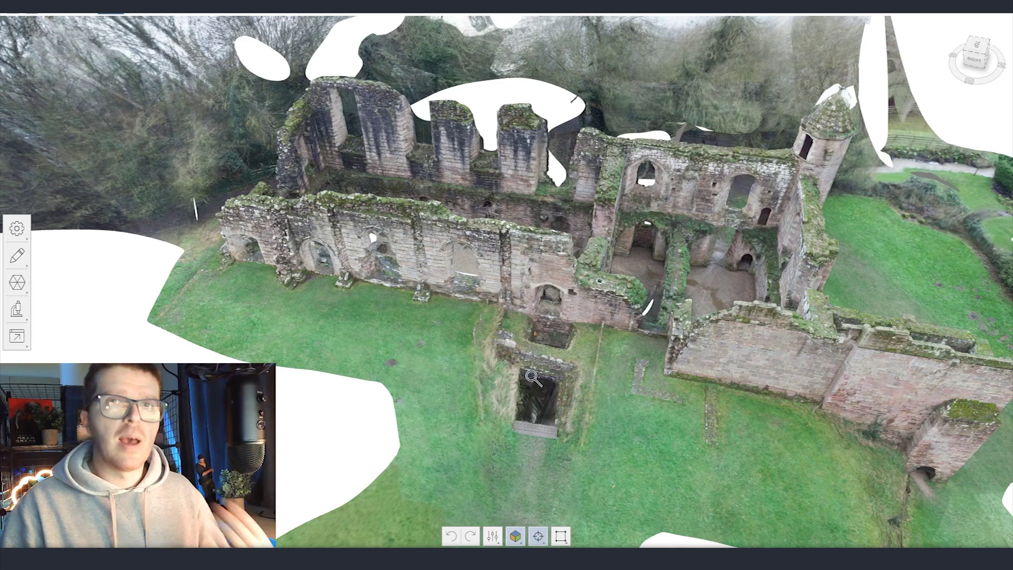
scroll(504, 362, up, 2)
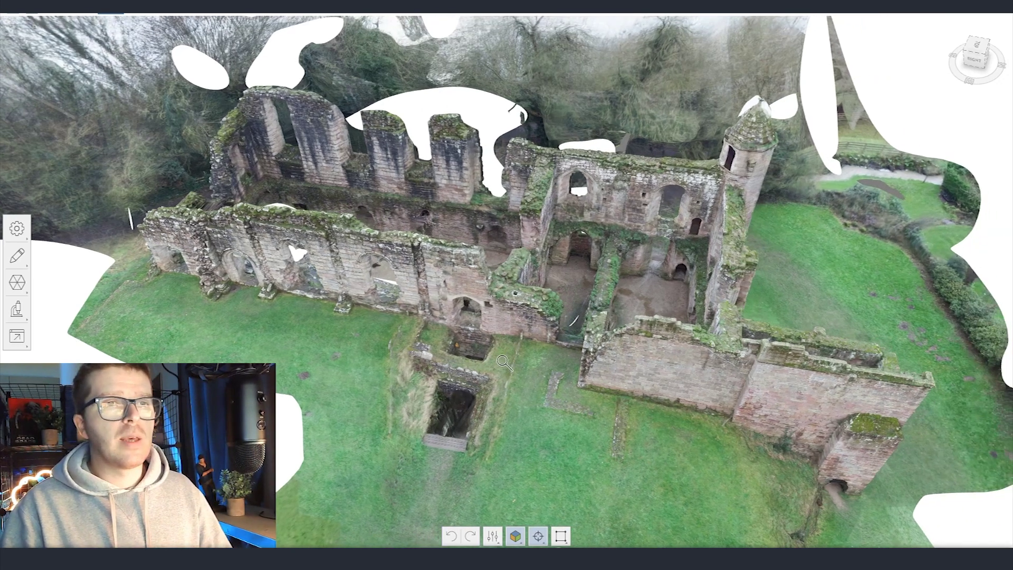
drag(422, 347, 170, 320)
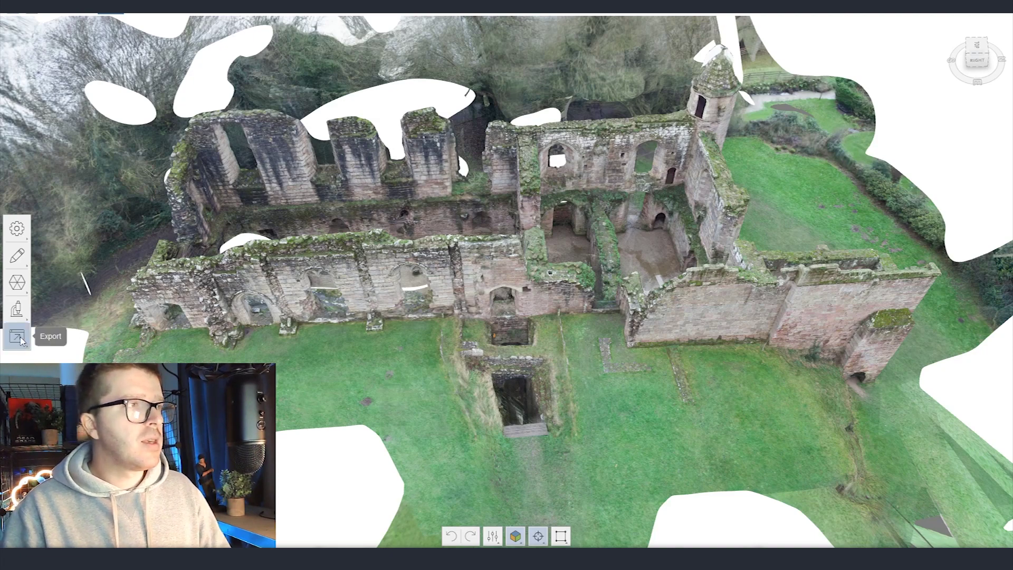
click(21, 342)
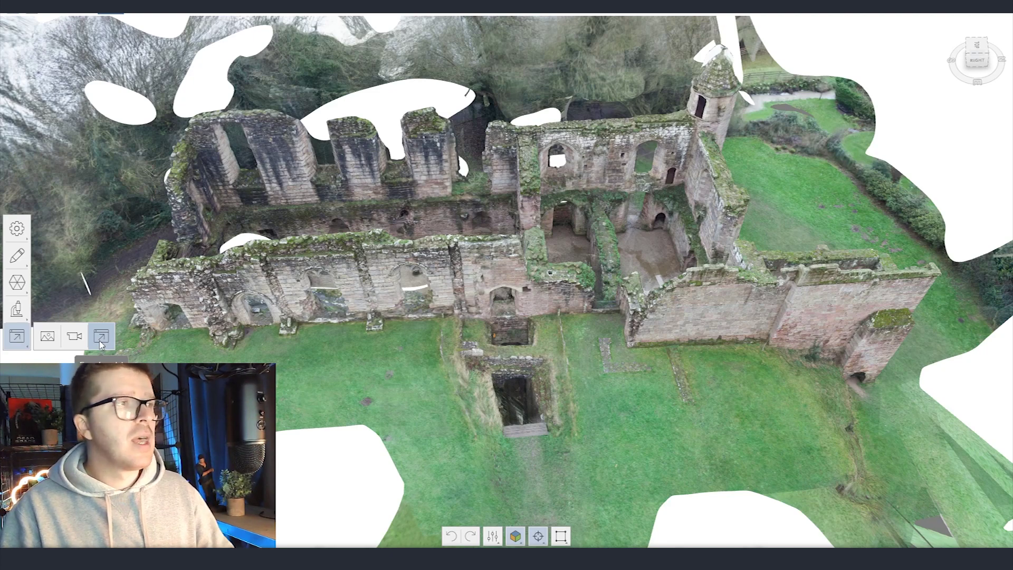
Choose Export model to show the OBJ advanced settings with 11,063,333 faces and rebaked textures
click(102, 337)
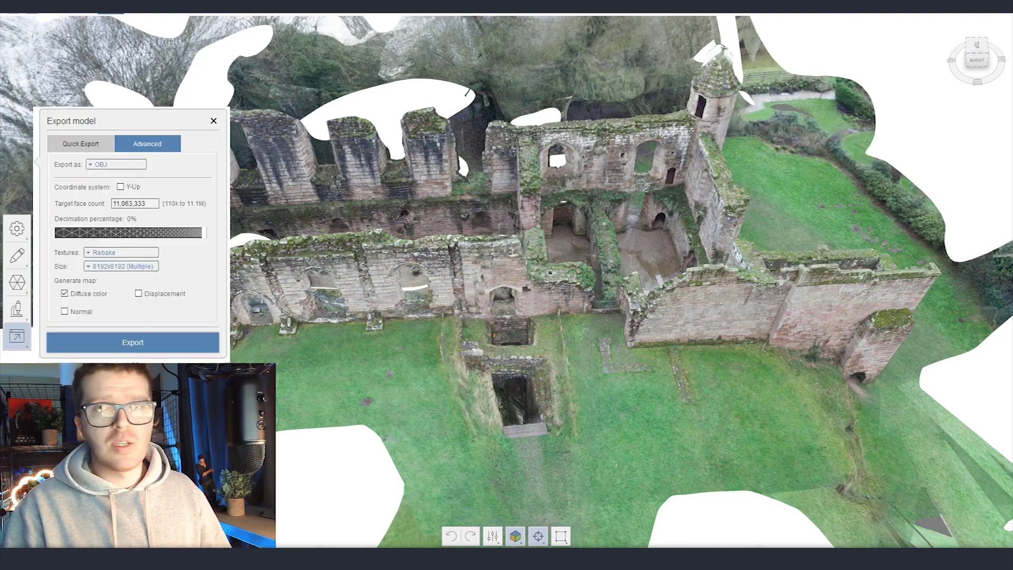